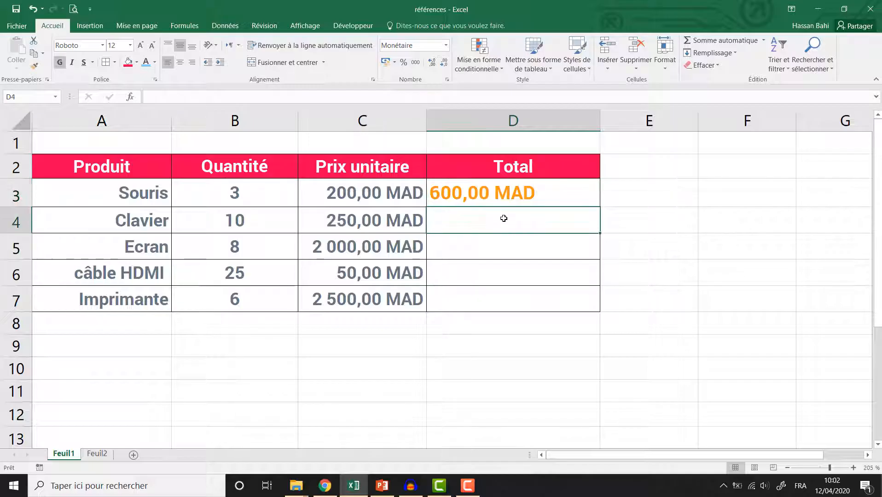
Calculate the Clavier total in D4 as =B4*C4 and copy the formula down to the Imprimante row.
type("=")
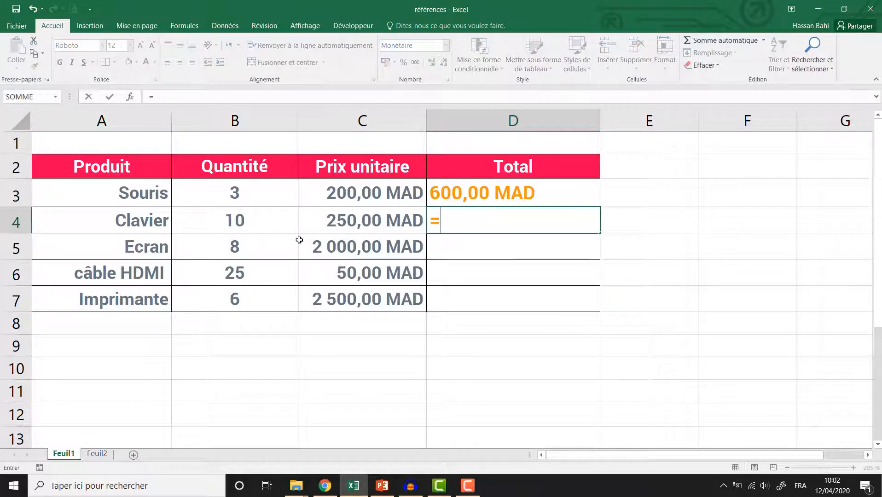
left_click(244, 221)
type("*")
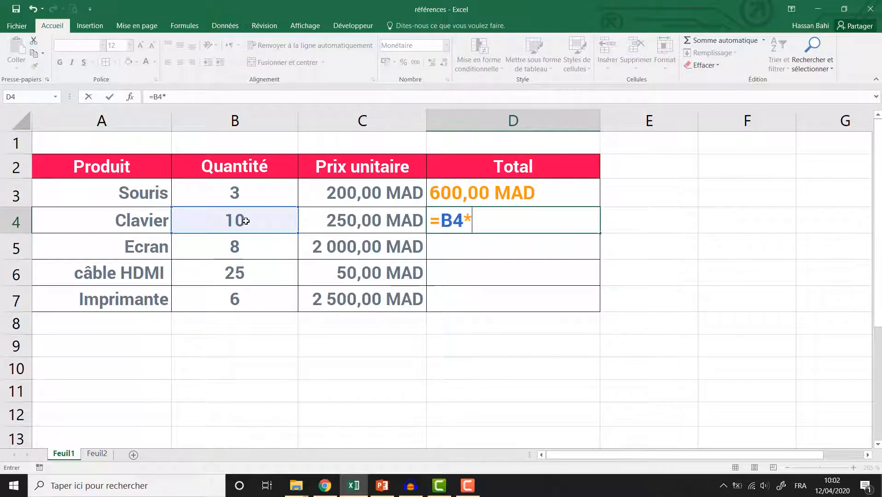
left_click(358, 222)
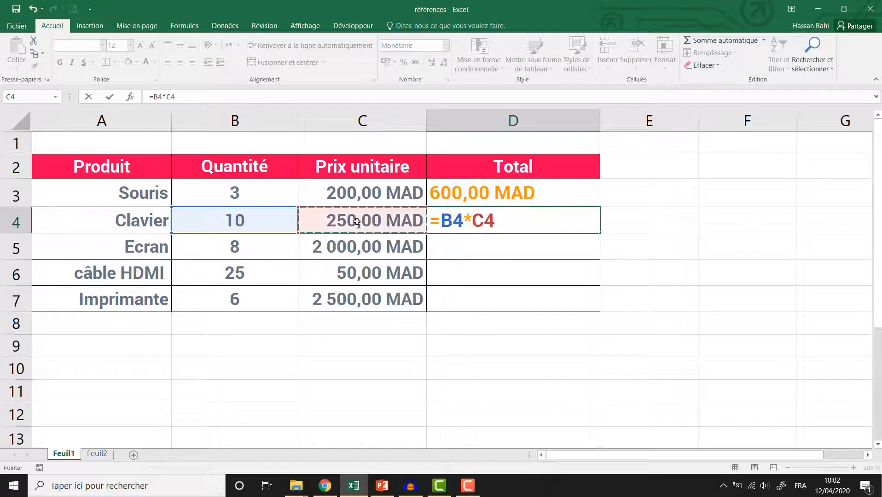
key("Return")
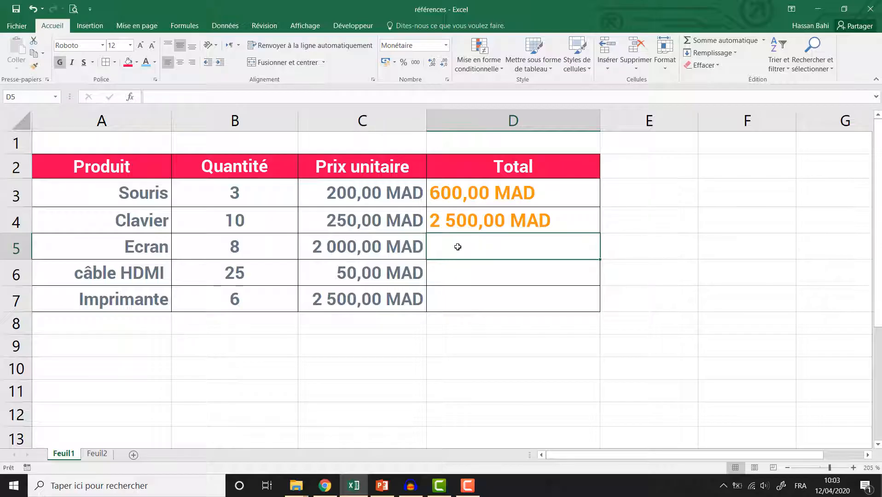
left_click(490, 221)
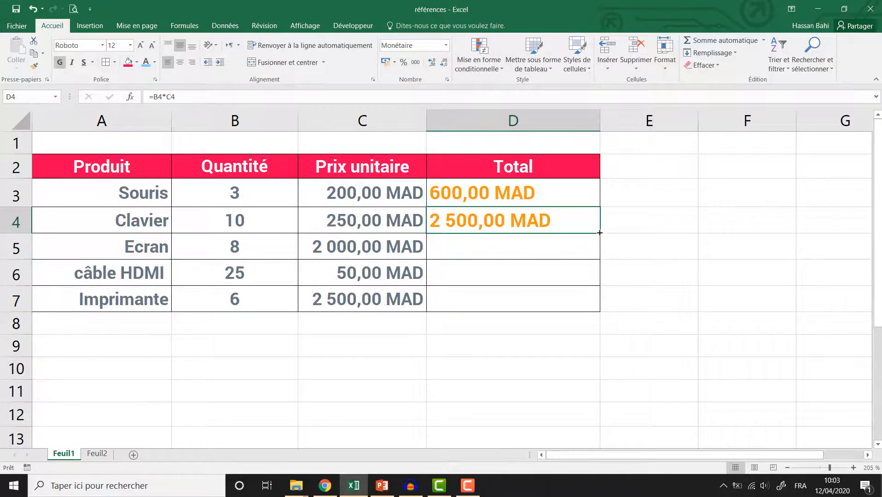
left_click_drag(600, 233, 593, 302)
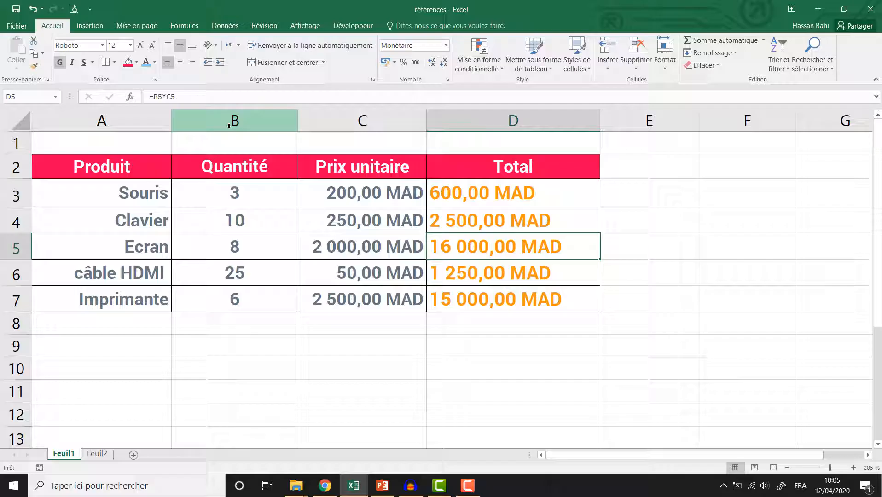
Inspect the formulas in the Total column for Clavier, Ecran and Imprimante to see which cells they reference.
left_click(220, 98)
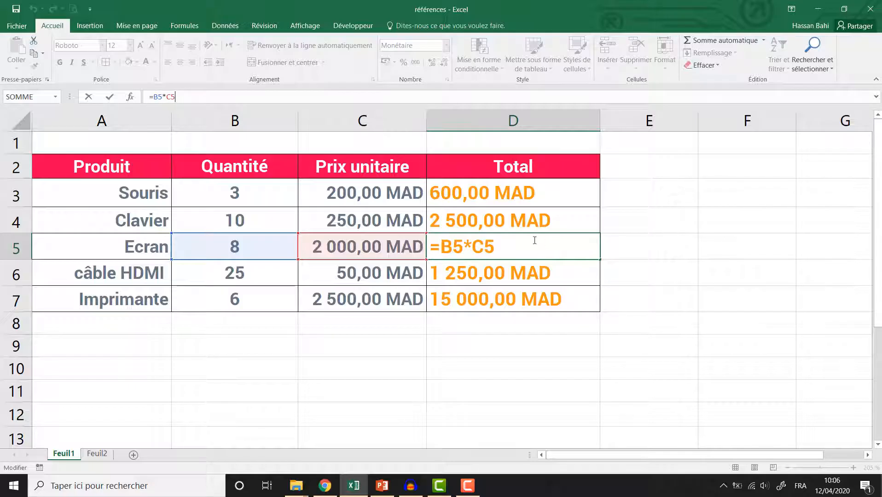
left_click(525, 222)
key("F2")
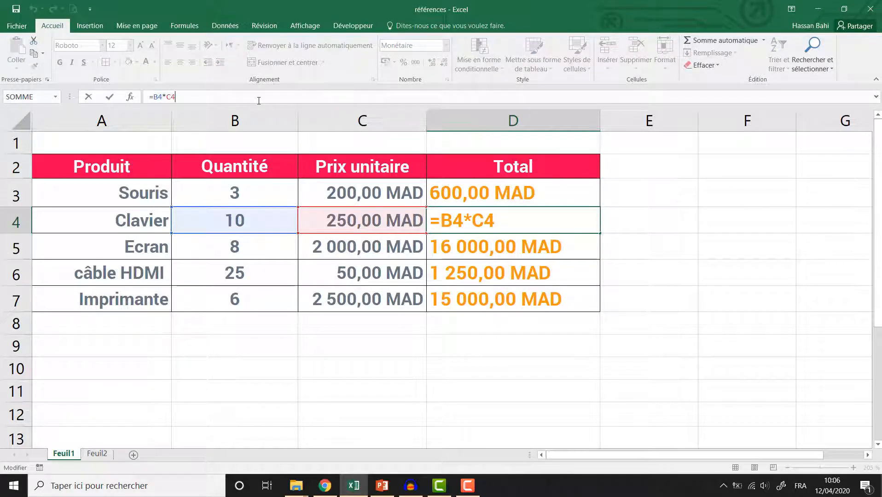
left_click(533, 244)
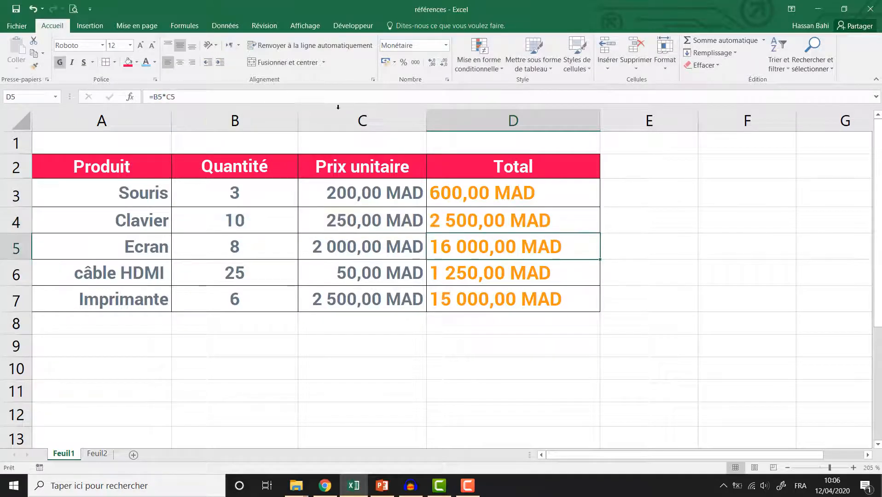
left_click(293, 97)
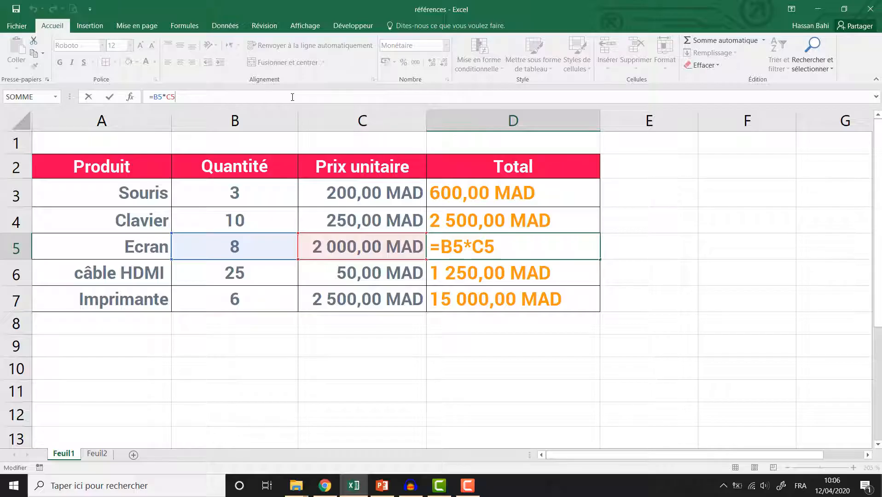
left_click(479, 298)
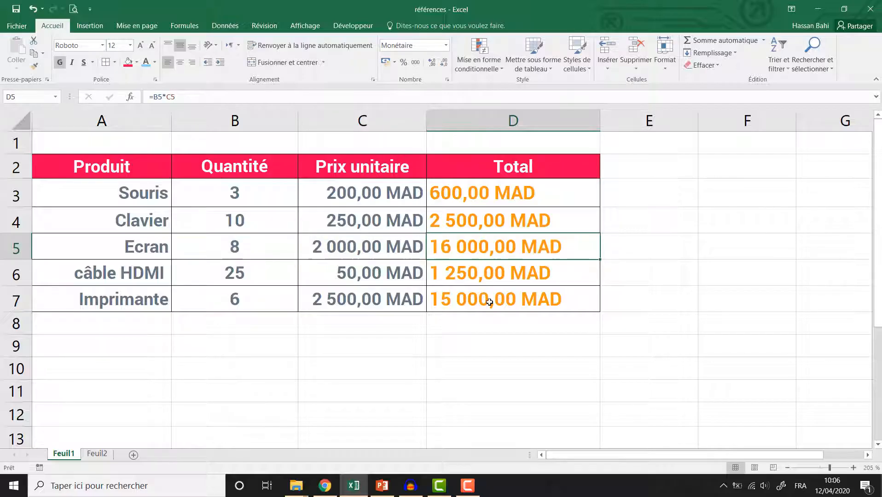
left_click(196, 95)
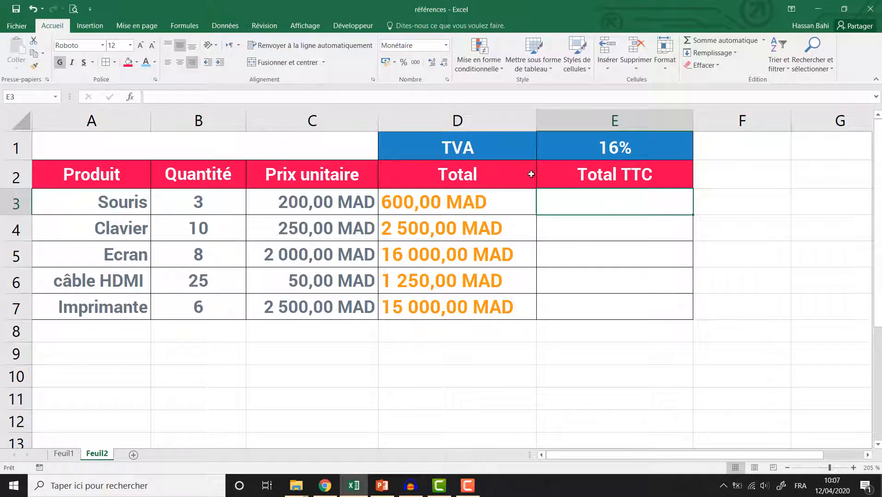
Calculate the Souris Total TTC in E3 as =D3+D3*E1 and copy the formula down to E7.
left_click(602, 146)
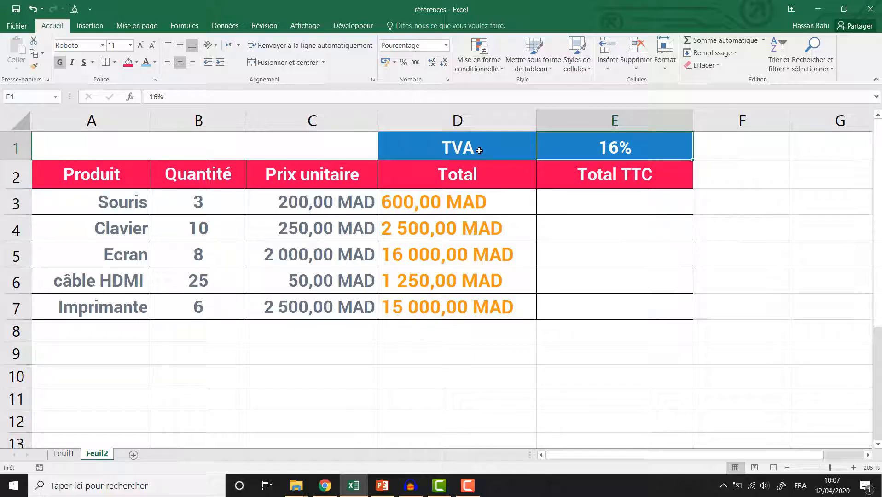
left_click(652, 205)
type("=")
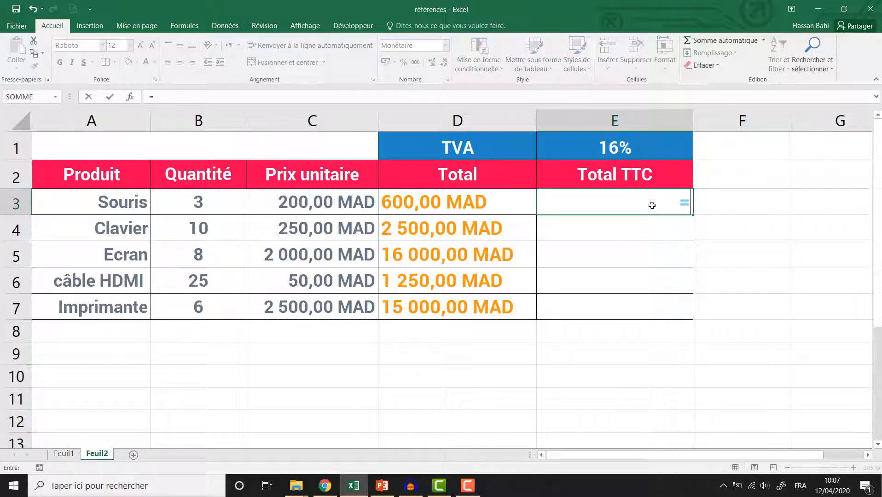
left_click(473, 207)
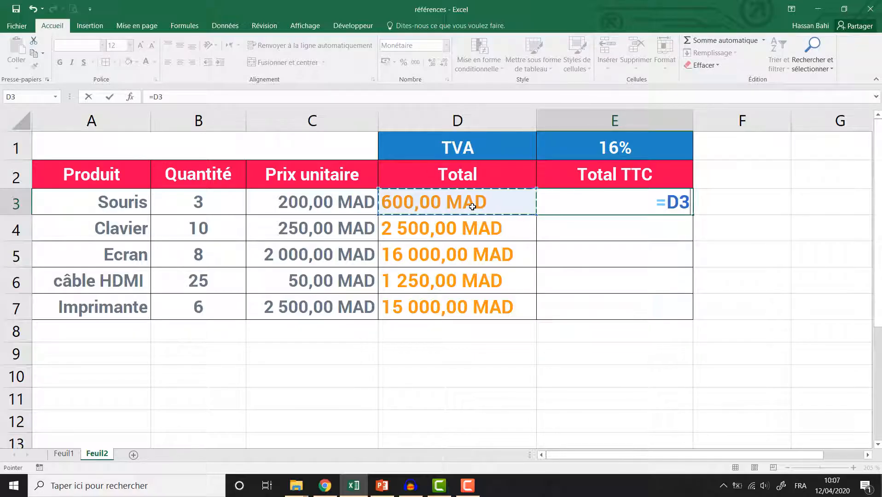
type("+")
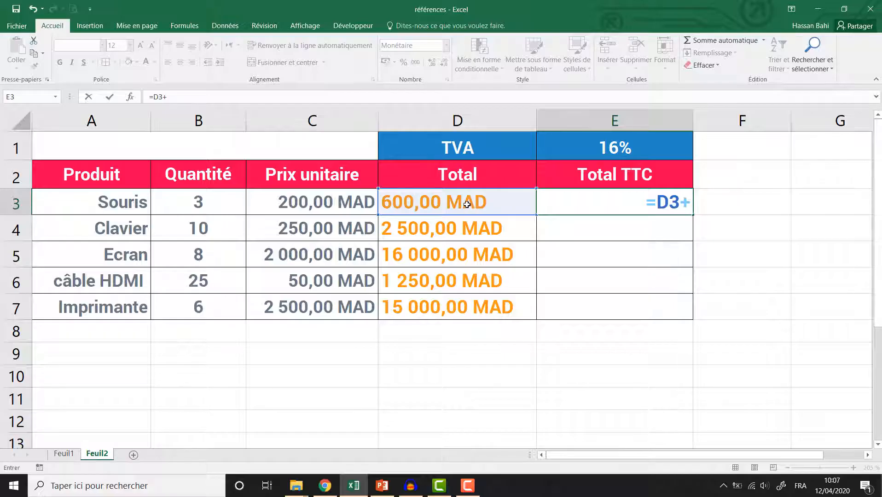
left_click(467, 204)
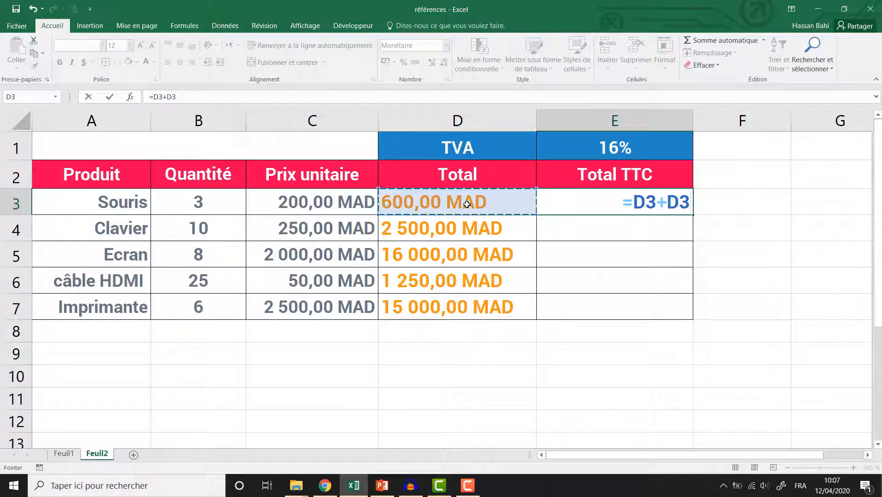
type("*")
left_click(618, 145)
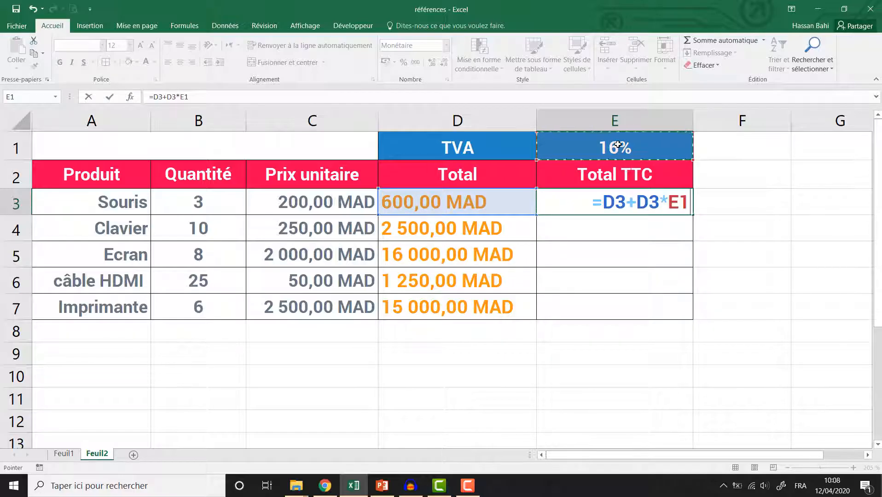
key("Return")
left_click(604, 199)
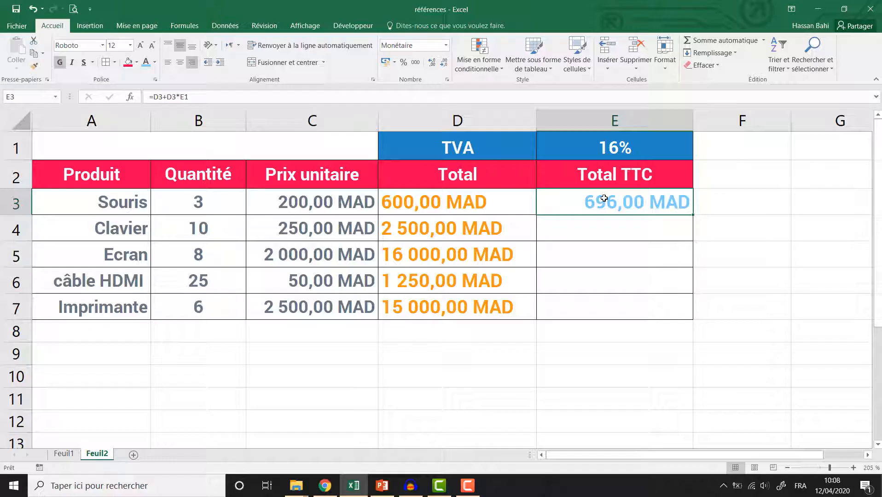
left_click_drag(692, 214, 678, 310)
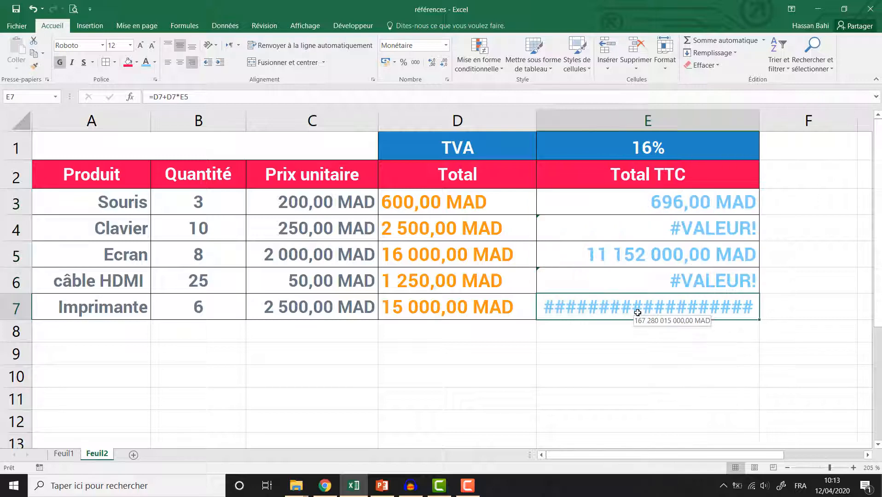
Examine the copied Total TTC formulas in E4 to E7 and trace which TVA cell each one references.
left_click(635, 277)
left_click(640, 257)
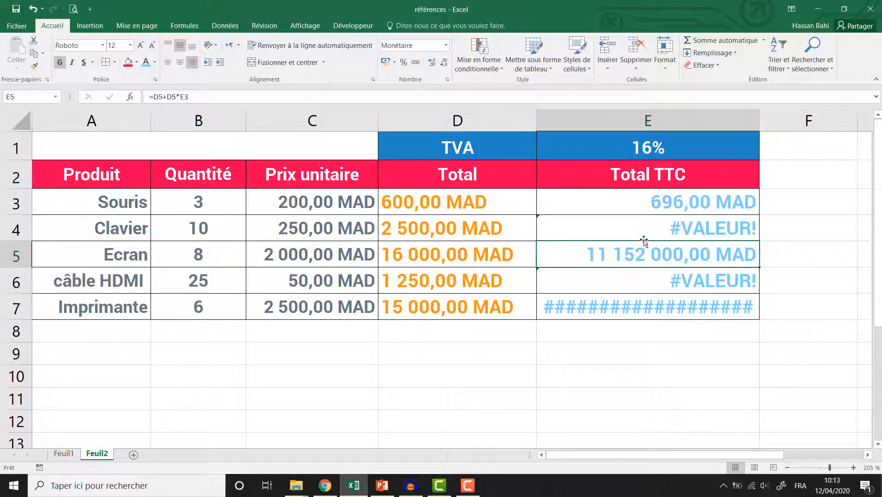
left_click(647, 231)
left_click(631, 309)
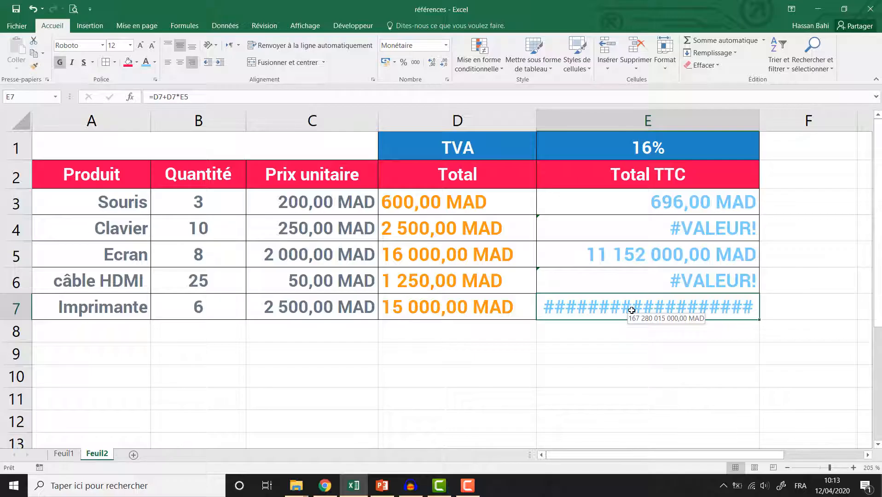
left_click(631, 225)
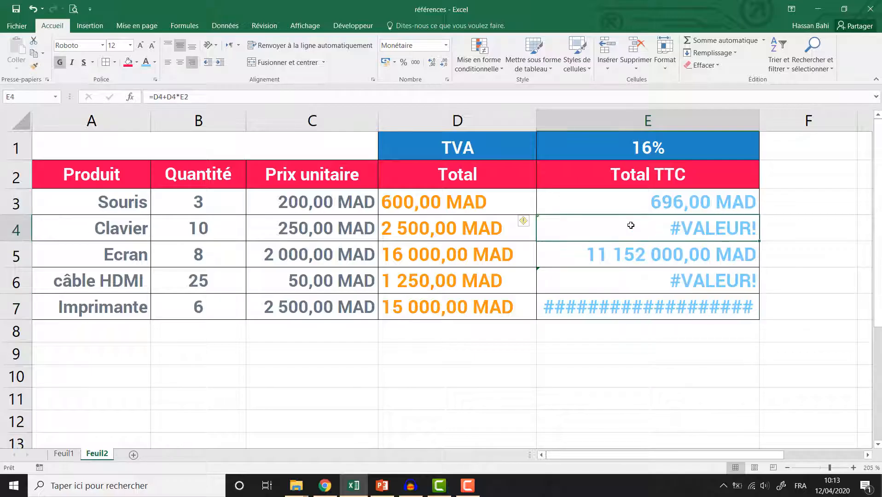
left_click(305, 97)
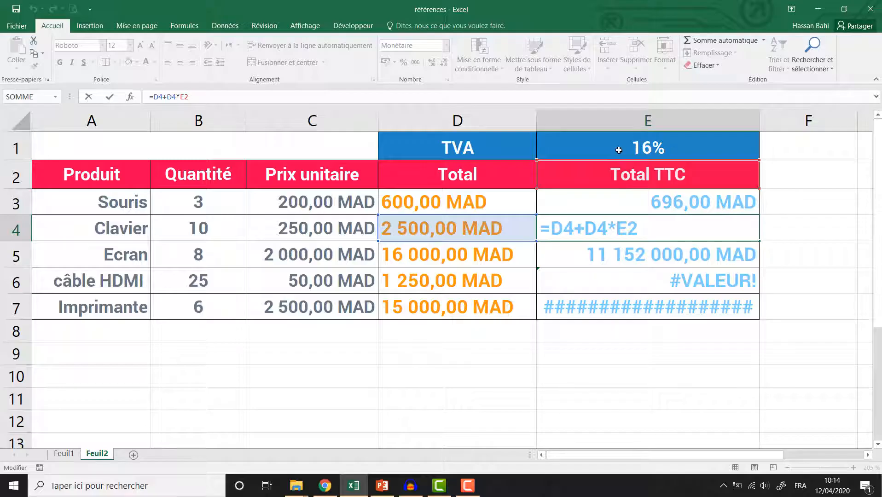
key("Return")
left_click(387, 95)
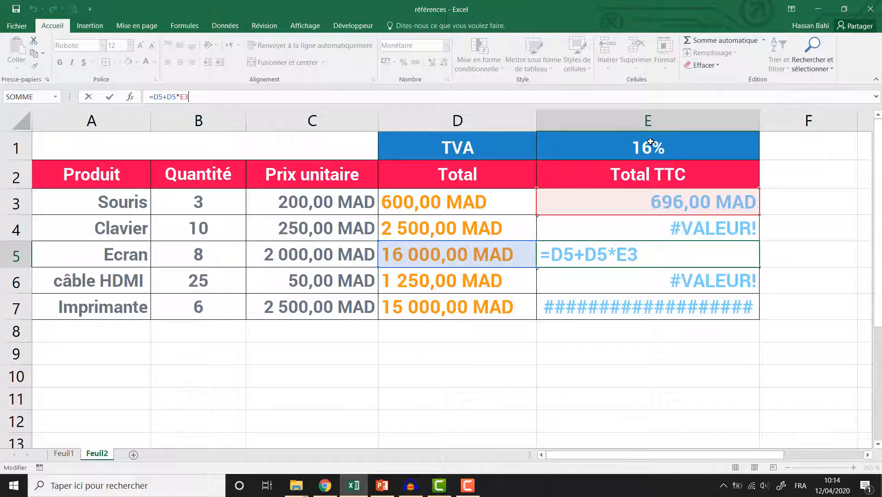
key("Return")
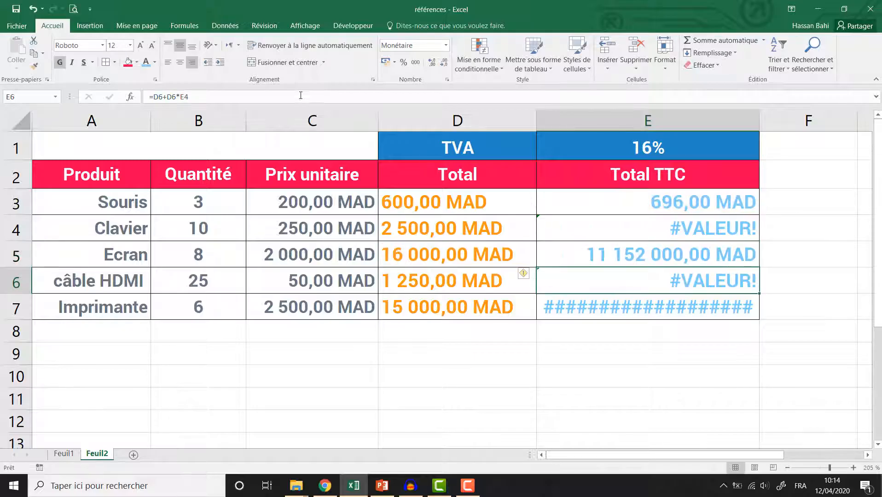
left_click(301, 95)
key("Return")
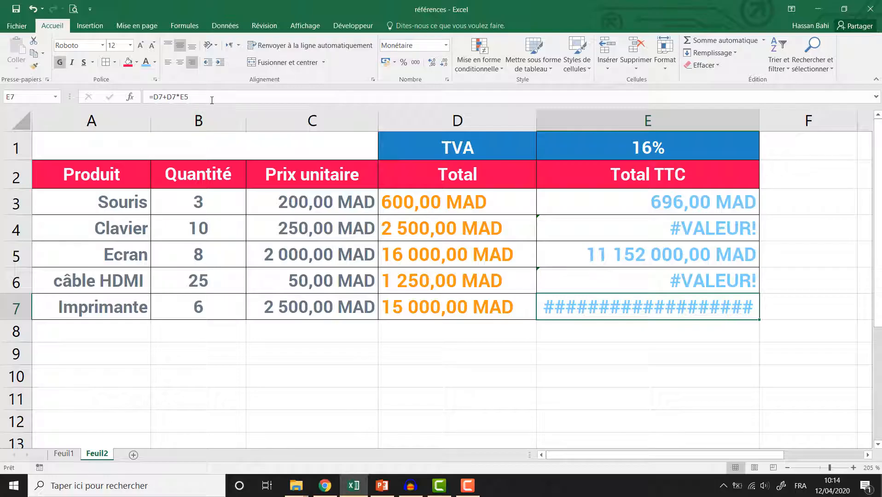
left_click(212, 98)
Compare the original Total TTC formula in E3 with the copies in E4, E5 and E7.
left_click(639, 202)
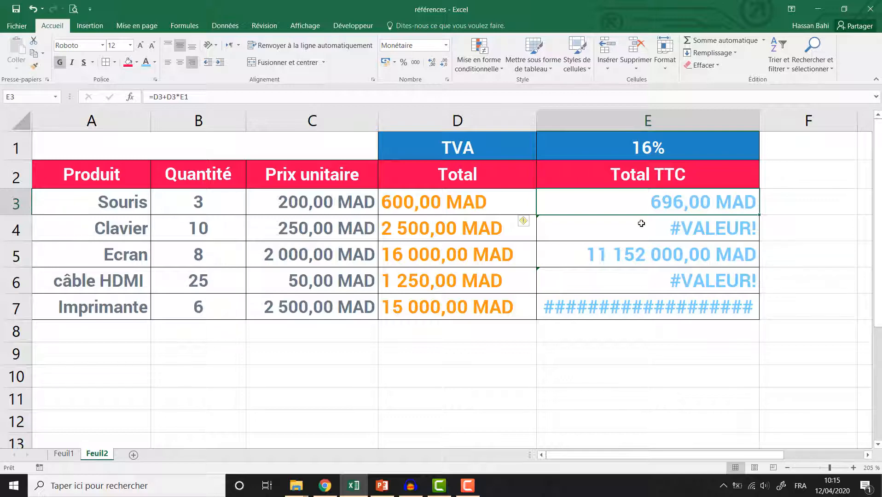
left_click(641, 227)
left_click(634, 263)
left_click(634, 310)
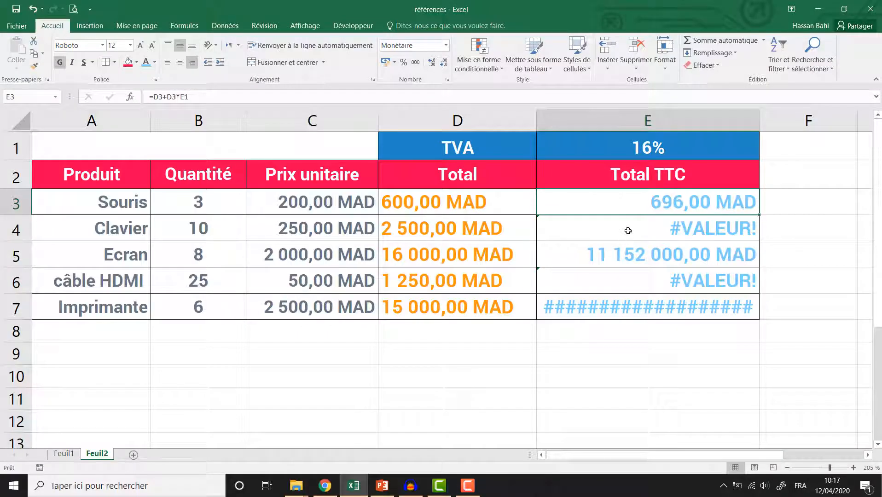
Clear the formulas from the Total TTC cells E3 to E7.
left_click(626, 229)
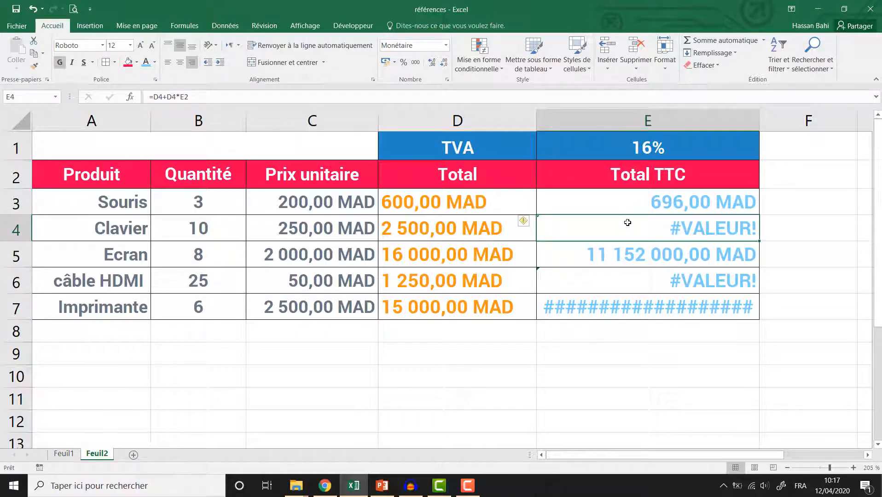
left_click_drag(624, 206, 626, 307)
key("Delete")
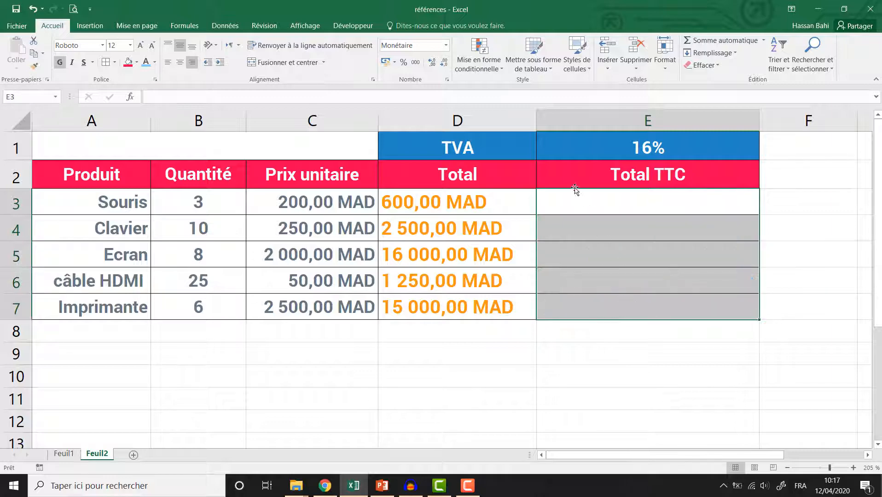
Build the Souris Total TTC formula in E3 as =D3+D3*E1.
left_click(605, 202)
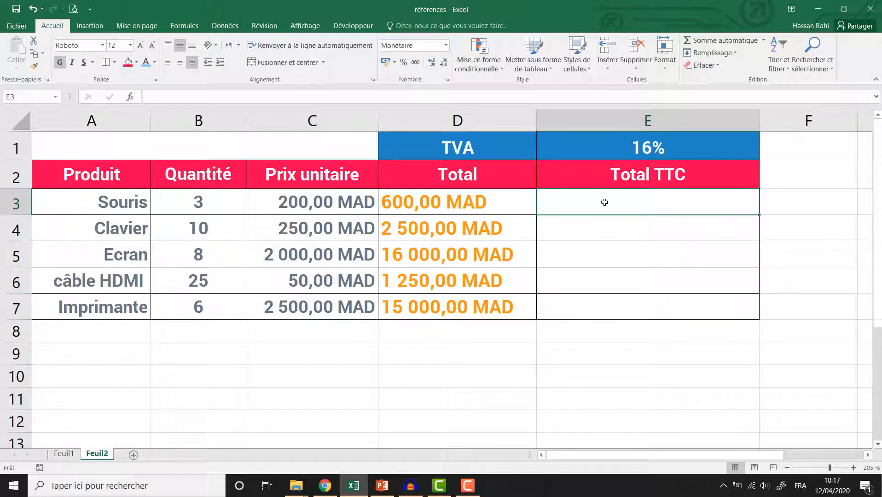
left_click(320, 95)
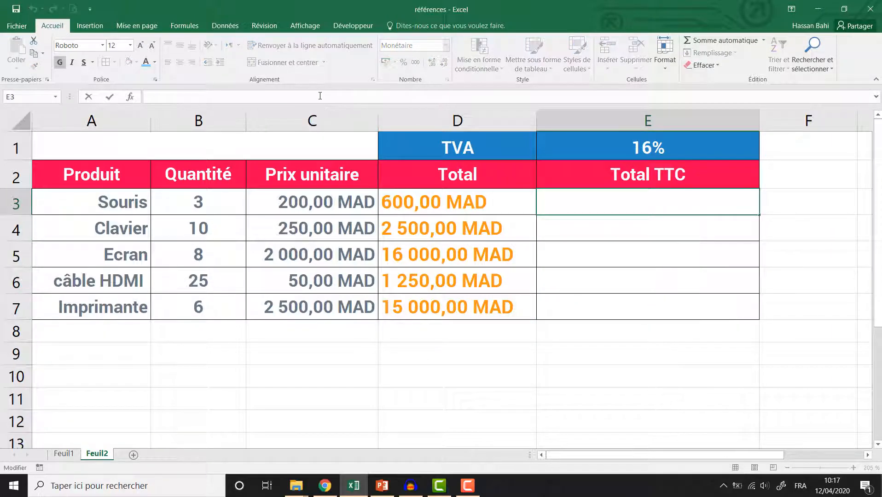
type("=")
left_click(423, 195)
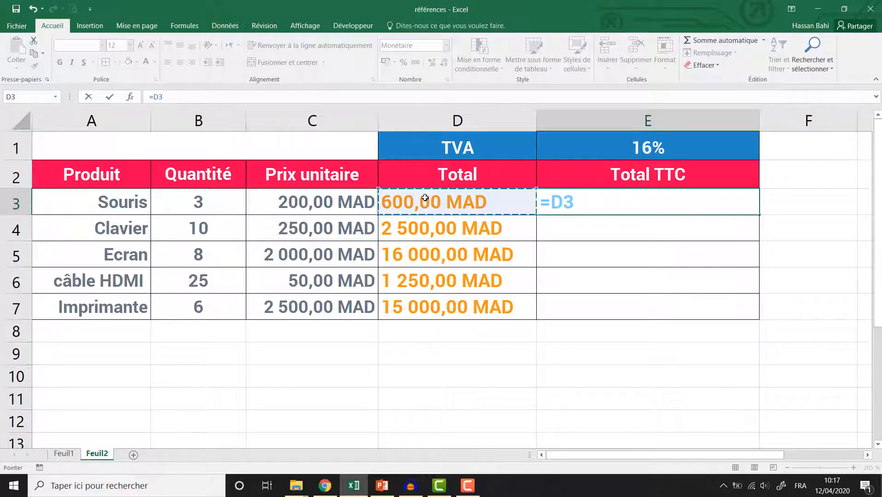
type("+")
left_click(431, 204)
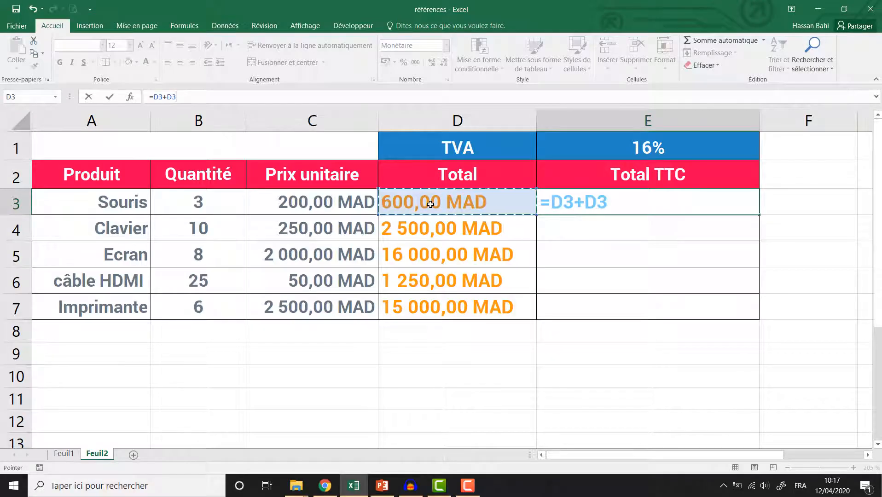
type("*")
left_click(644, 148)
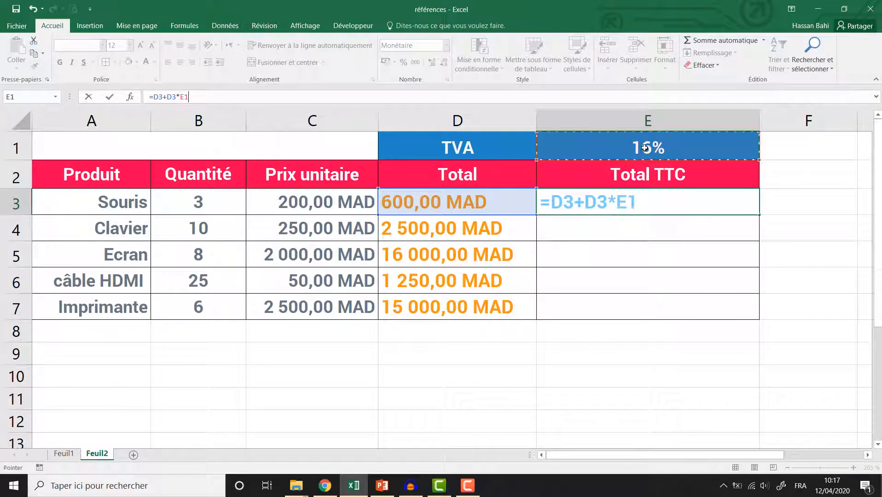
Make the TVA reference in the E3 formula absolute as $E$1 and copy the formula down to E7.
left_click(181, 96)
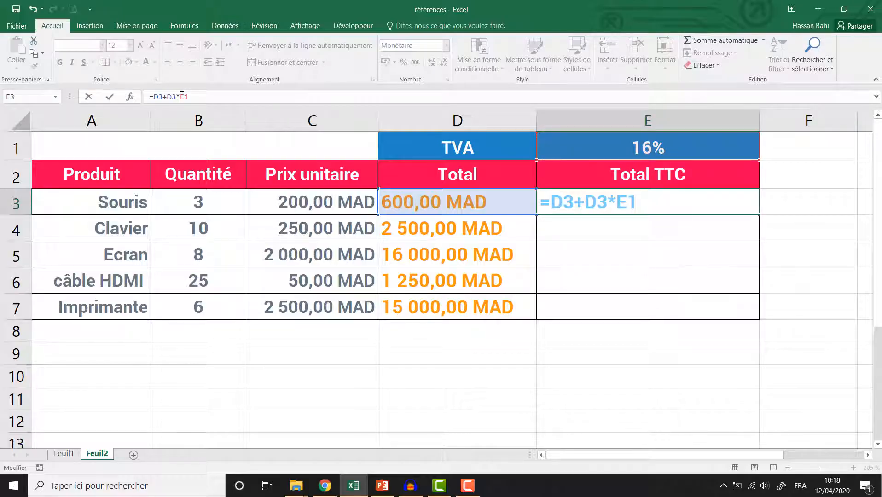
type("$")
left_click(190, 96)
type("$")
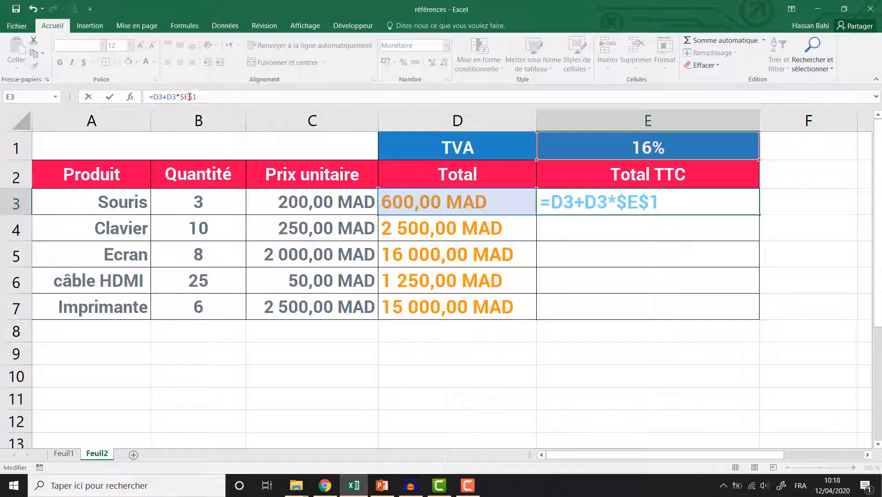
key("Return")
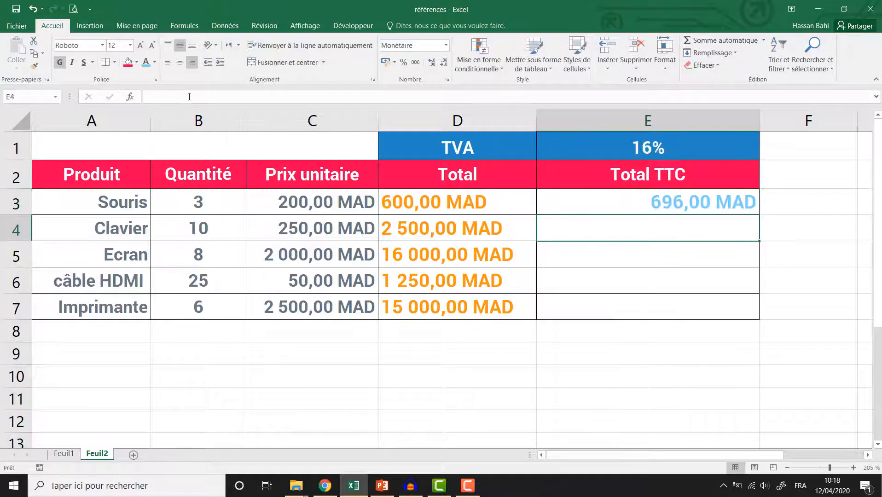
left_click(727, 211)
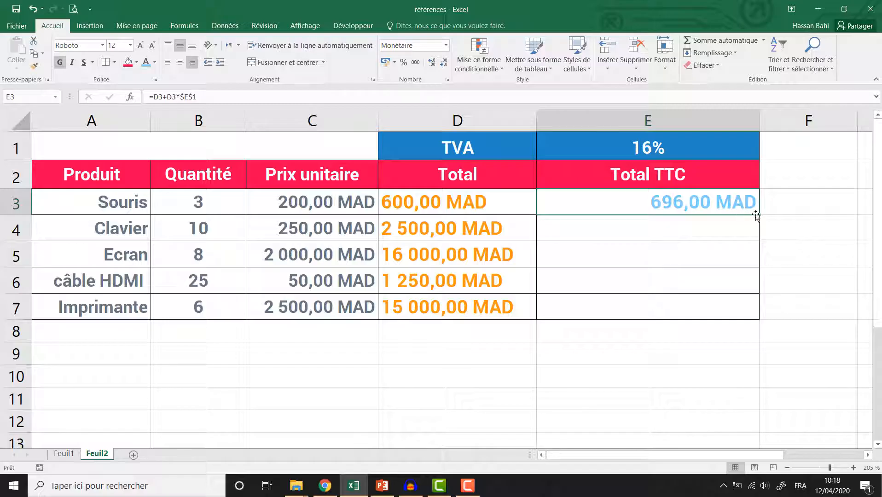
left_click_drag(759, 215, 752, 316)
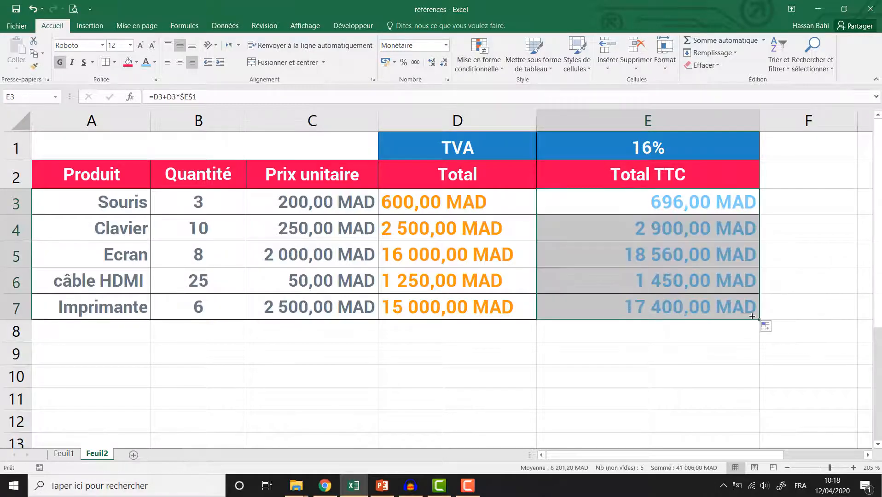
Examine the copied Total TTC formulas in E4 and E7 and check which TVA cell they reference.
key("Down")
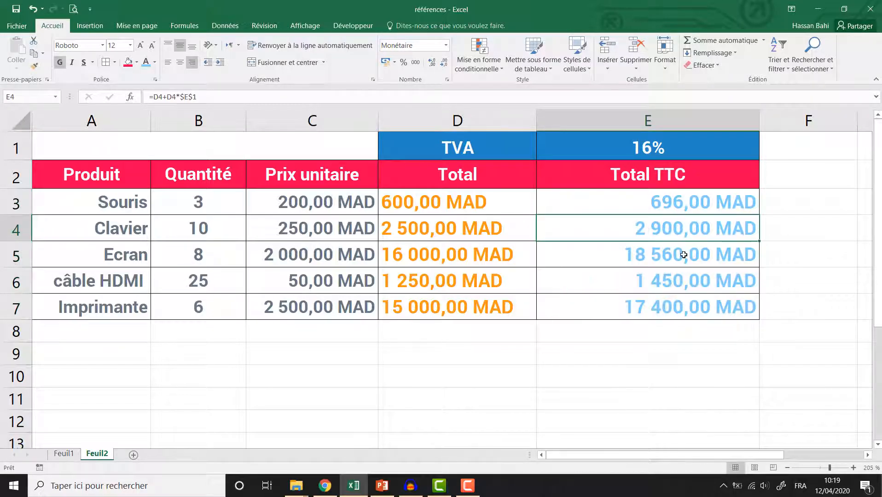
left_click(231, 98)
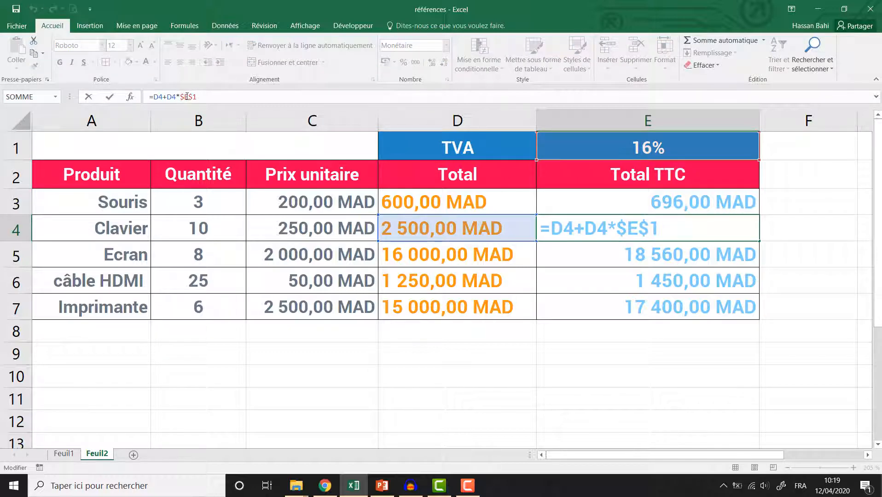
key("Escape")
left_click(660, 304)
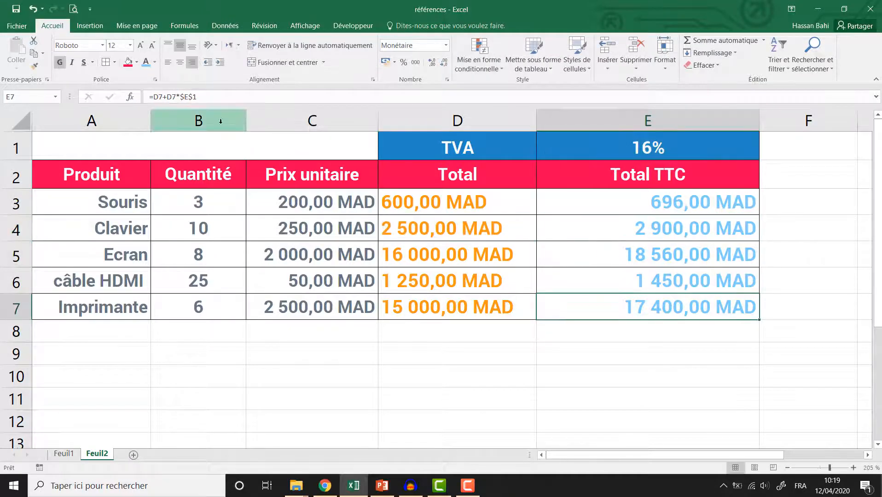
left_click(202, 98)
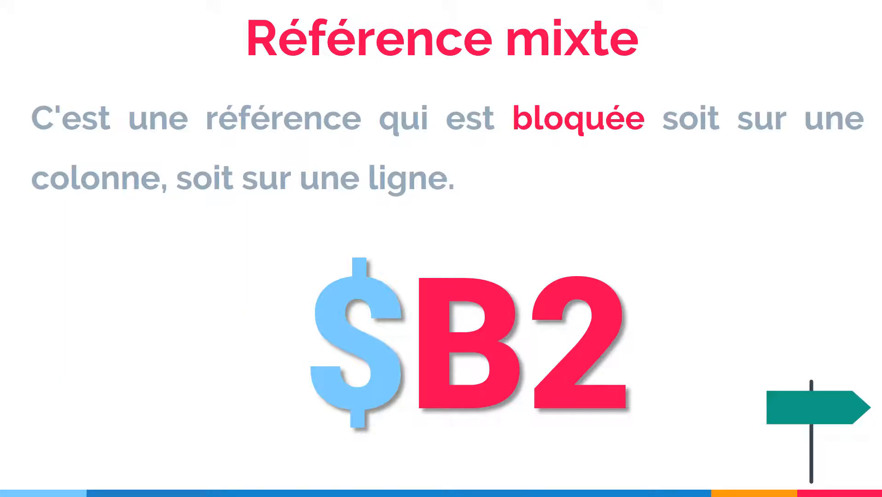
Clear the absolute-reference formulas from the Total TTC cells E3 to E7.
left_click_drag(626, 202, 627, 309)
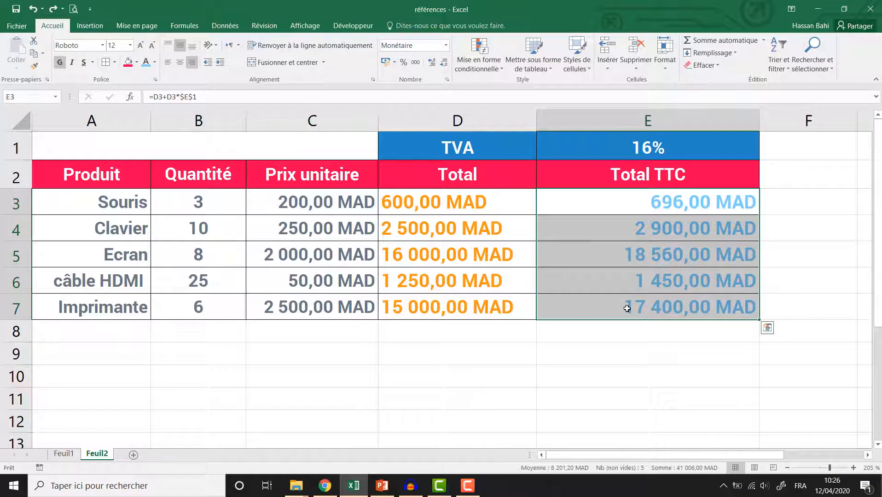
key("Delete")
left_click(595, 193)
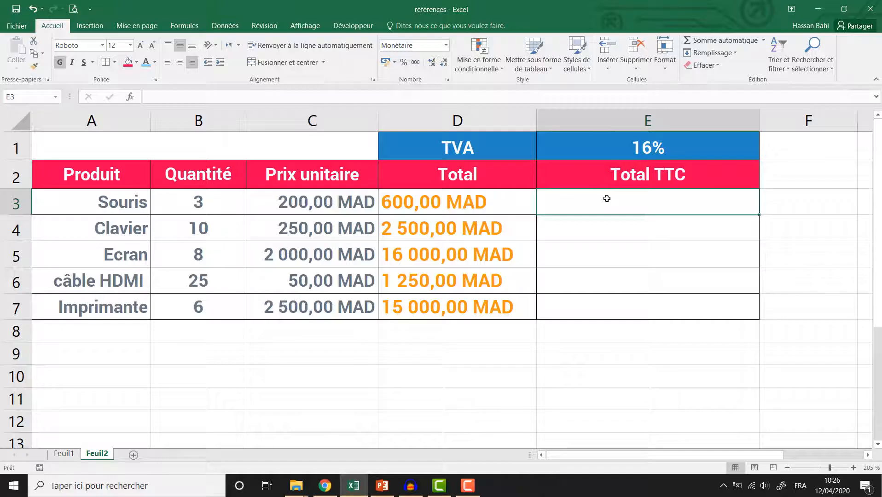
left_click_drag(606, 199, 617, 353)
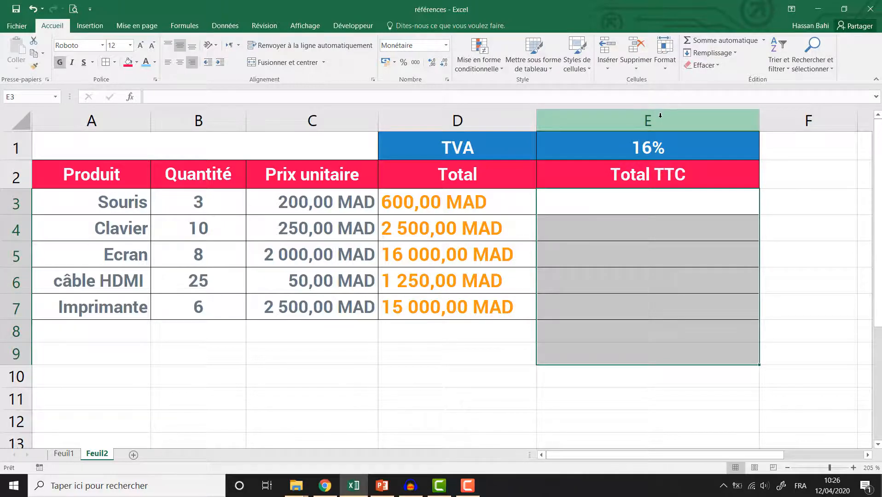
left_click(650, 210)
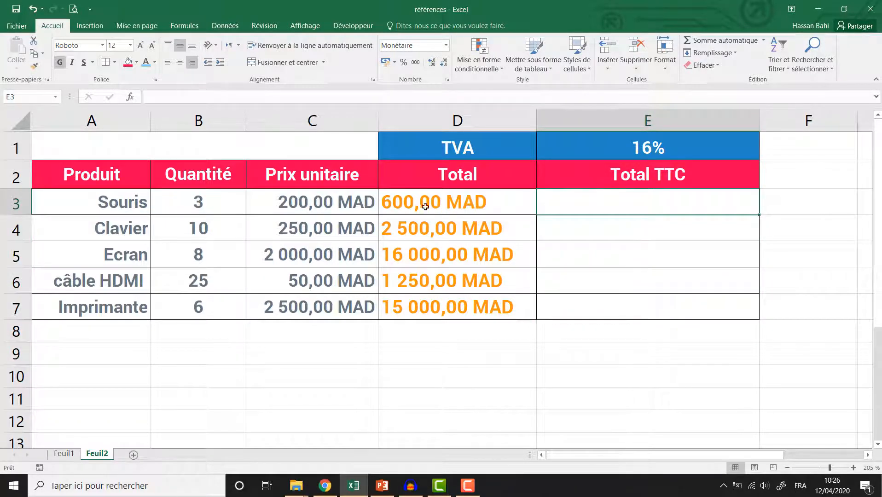
left_click_drag(317, 206, 769, 200)
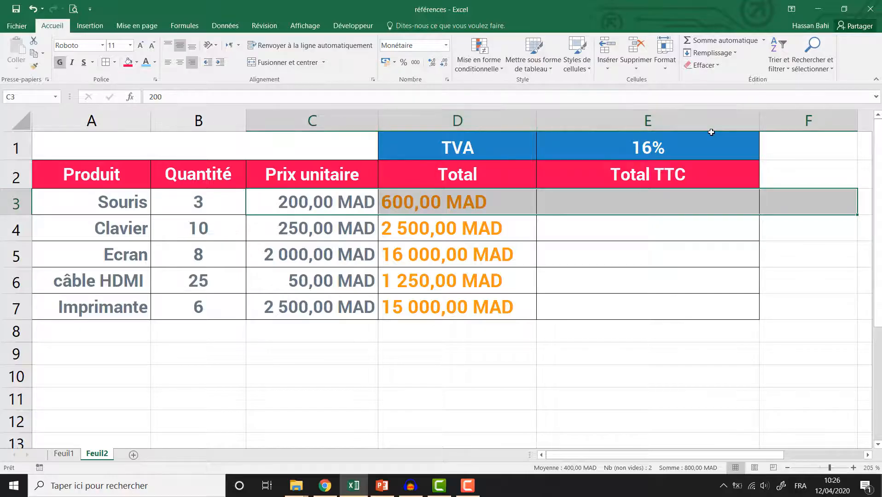
Write the Total TTC formula for Souris in E3 again as =D3+D3*E1, adding the TVA share to the total.
left_click(667, 198)
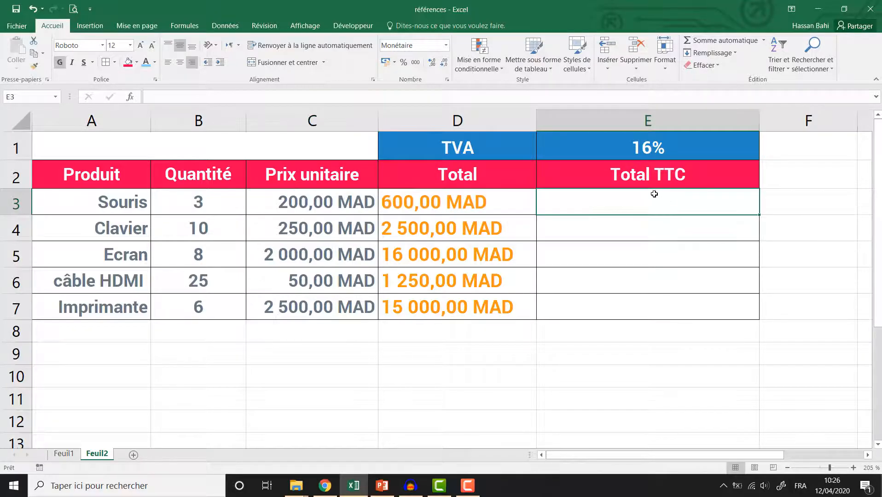
type("=")
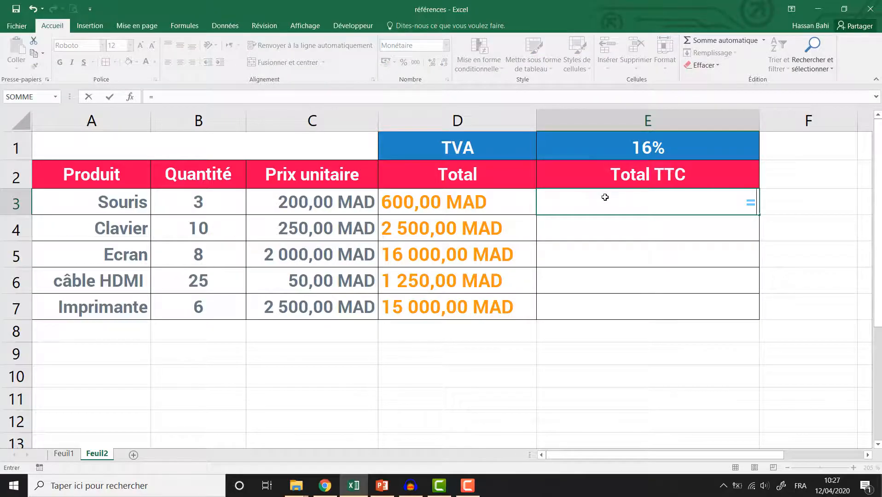
left_click(484, 202)
type("+")
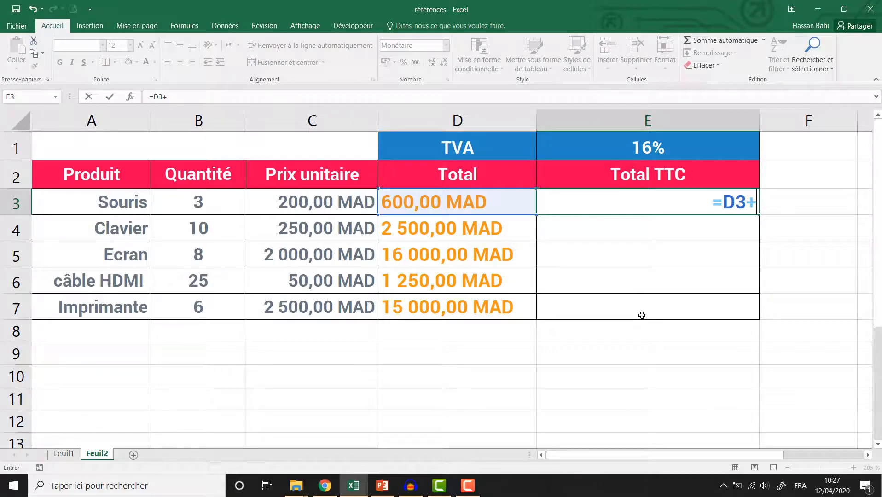
left_click(432, 202)
type("*")
left_click(615, 146)
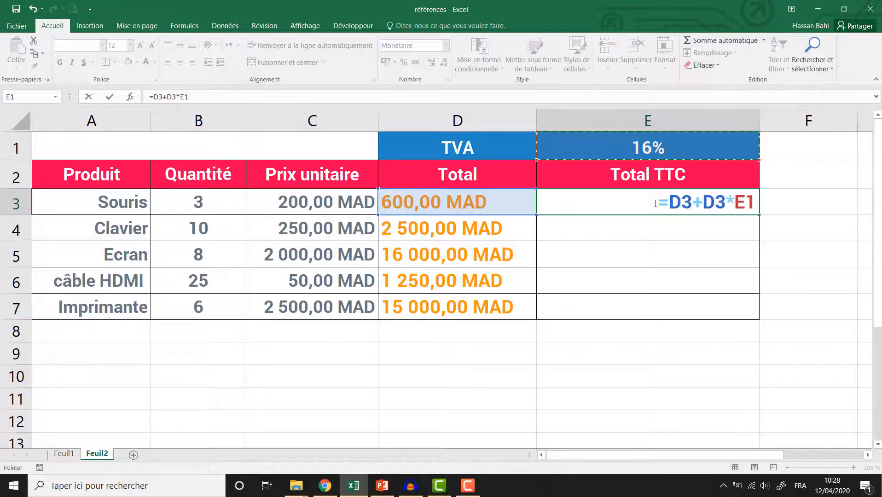
Lock only the row of the TVA reference in E3 as E$1 and copy the formula down to E7.
left_click(185, 97)
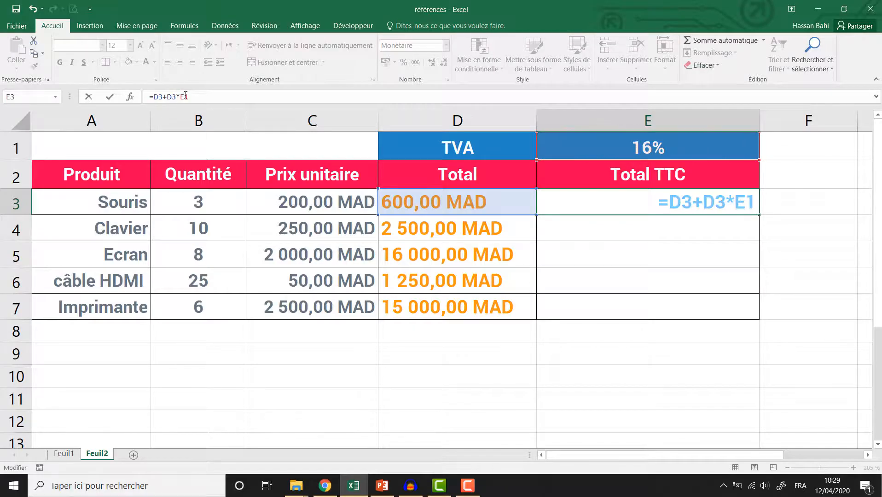
type("$")
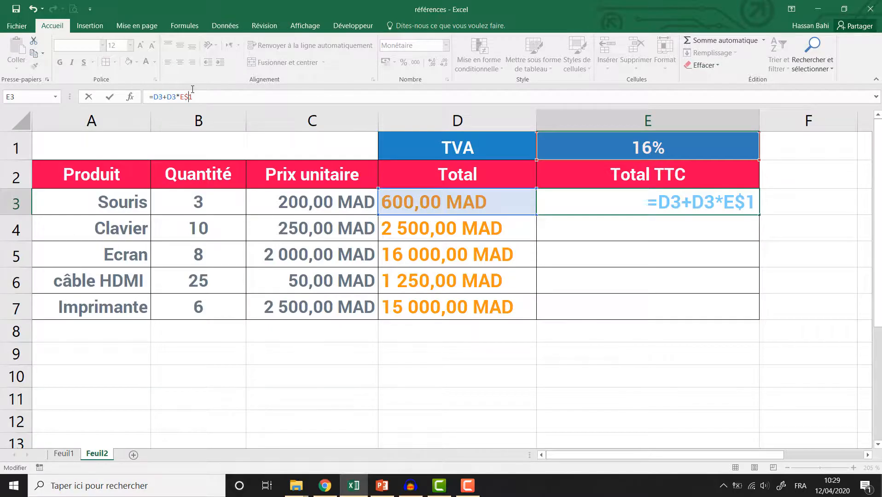
key("Return")
left_click(729, 204)
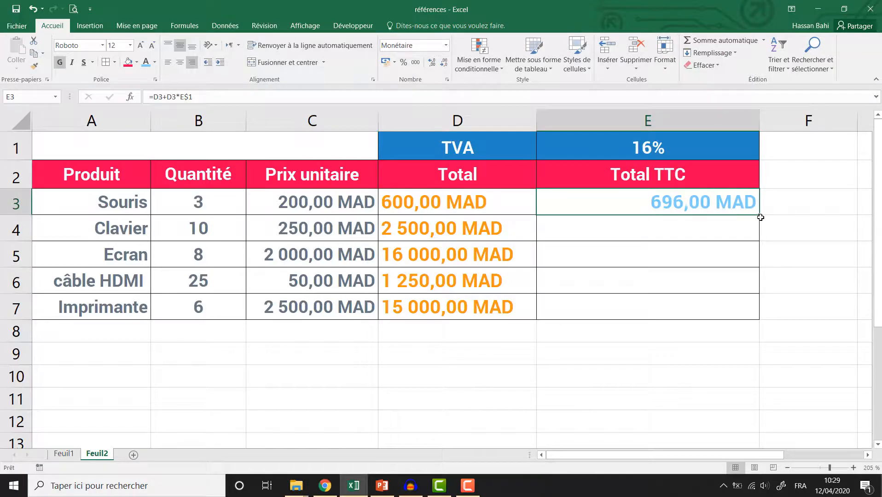
left_click_drag(757, 214, 739, 315)
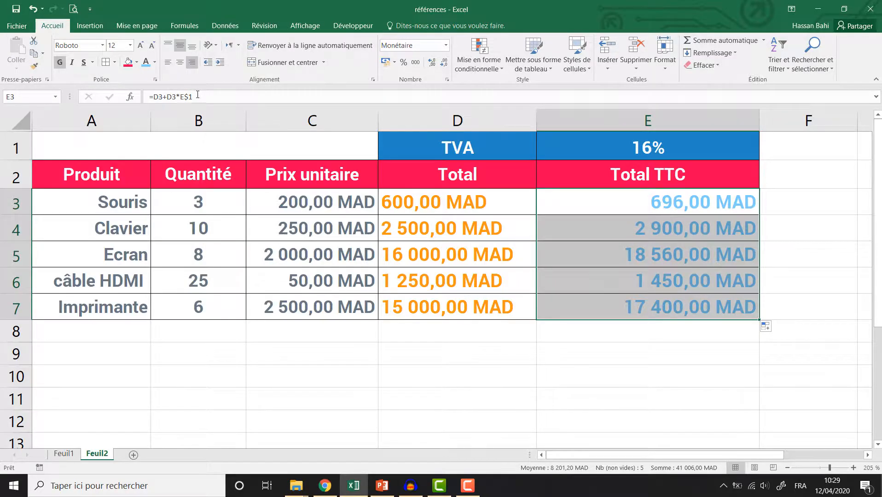
left_click(663, 205)
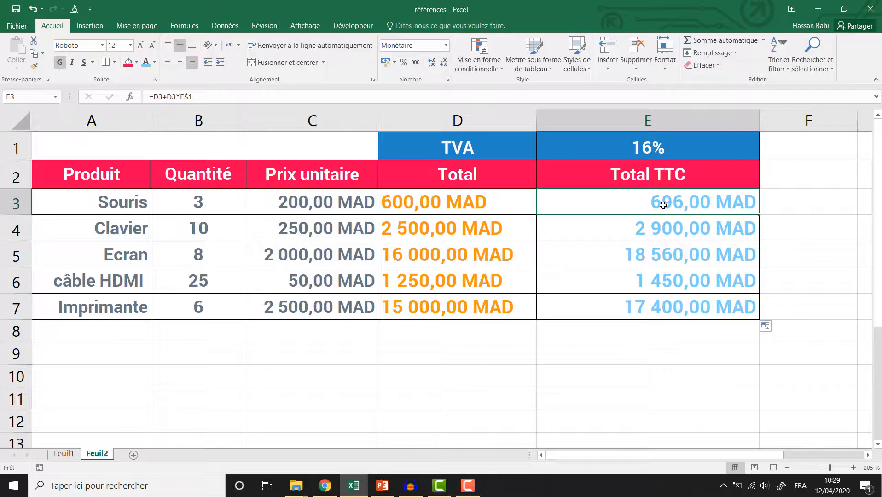